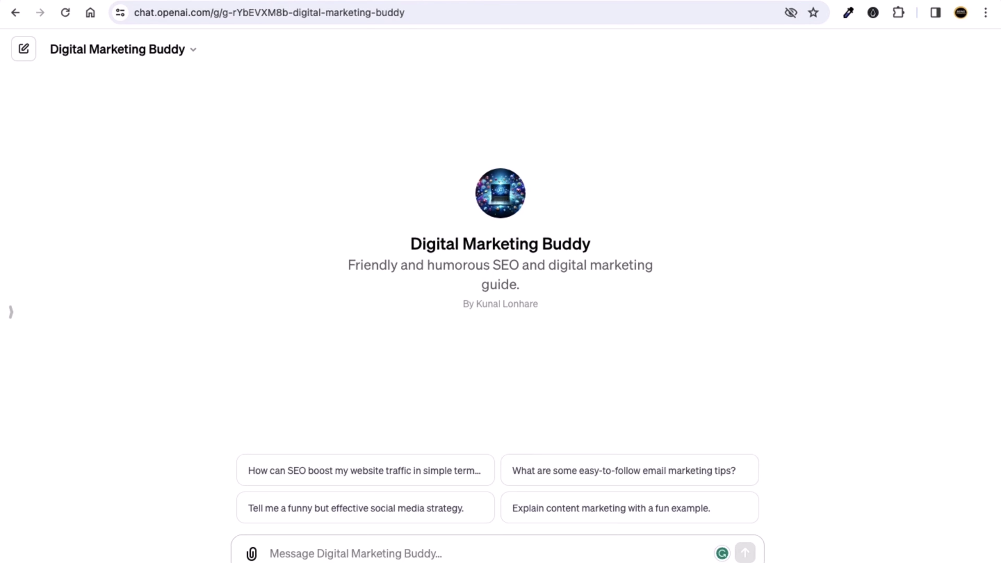
Step: Load chat.openai.com in a new browser tab via the 'ch' autocomplete
{"action": "key", "text": "super+t"}
{"action": "type", "text": "ch"}
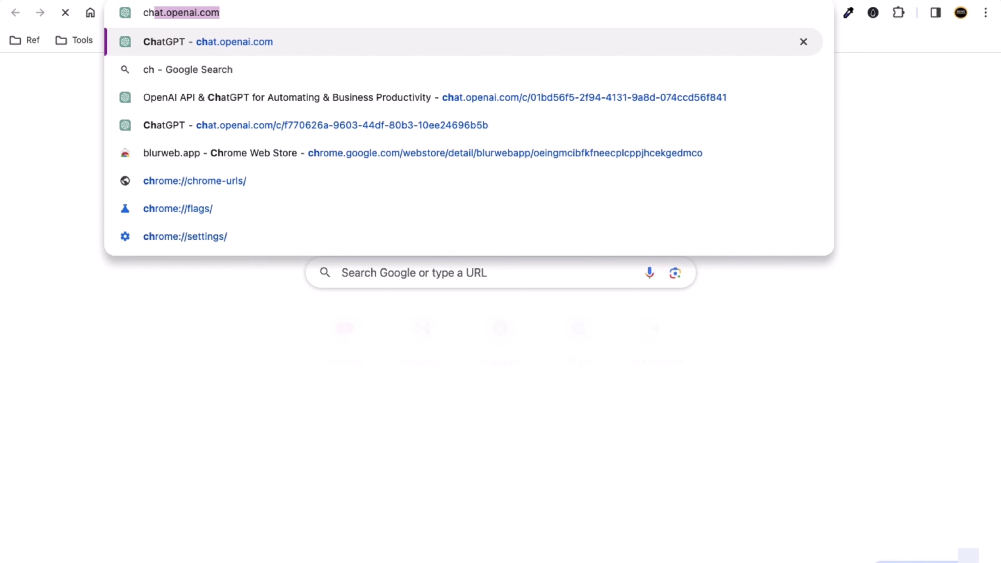
{"action": "key", "text": "Return"}
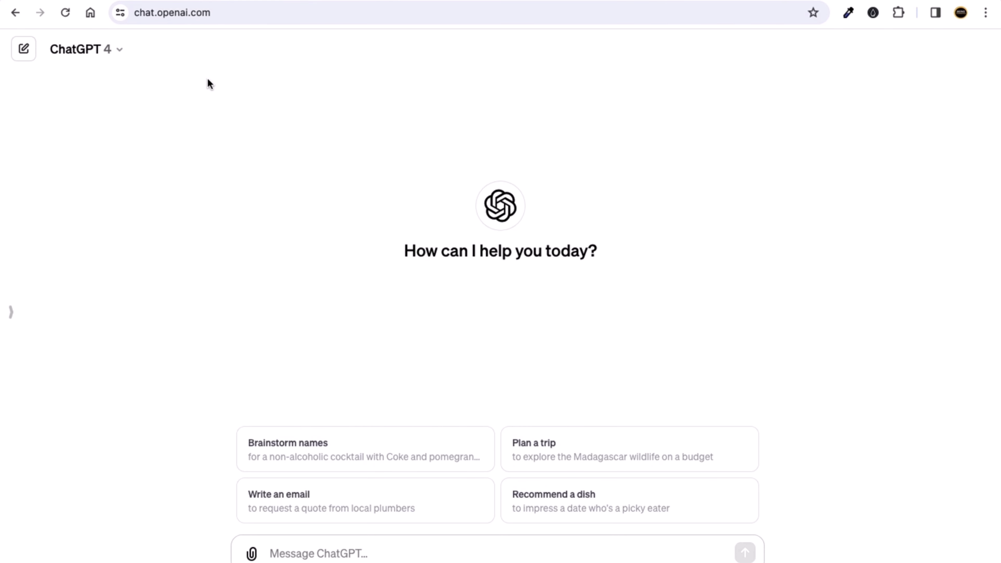
Step: Reopen the Digital Marketing Buddy GPT from the sidebar list for a new chat
{"action": "left_click", "coordinate": [10, 312]}
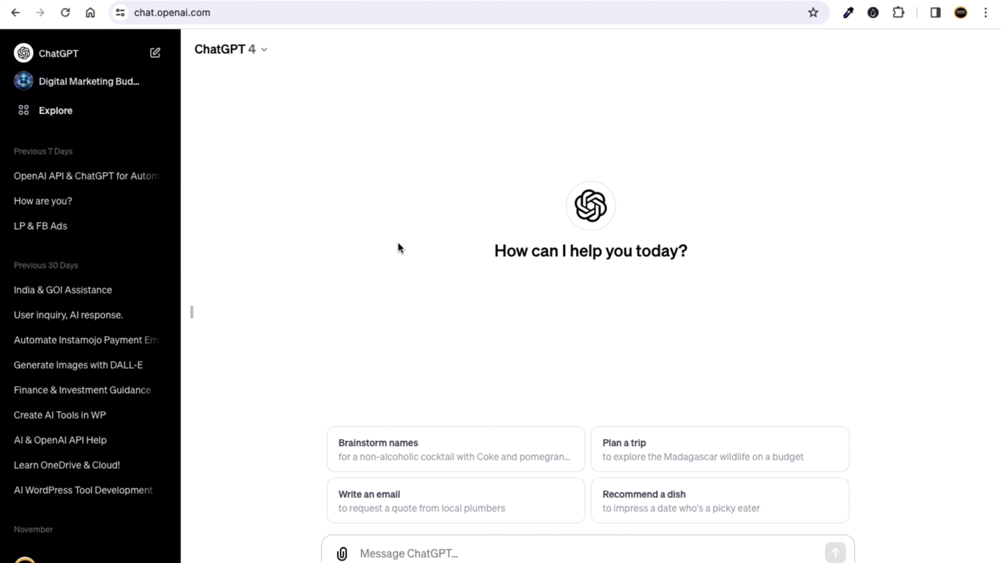
{"action": "left_click", "coordinate": [76, 88]}
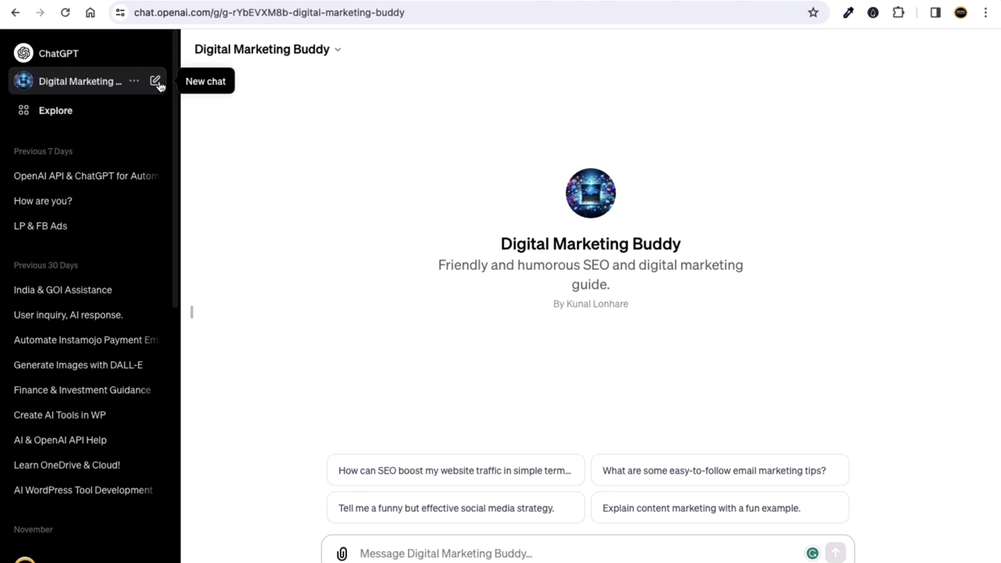
{"action": "left_click", "coordinate": [135, 83]}
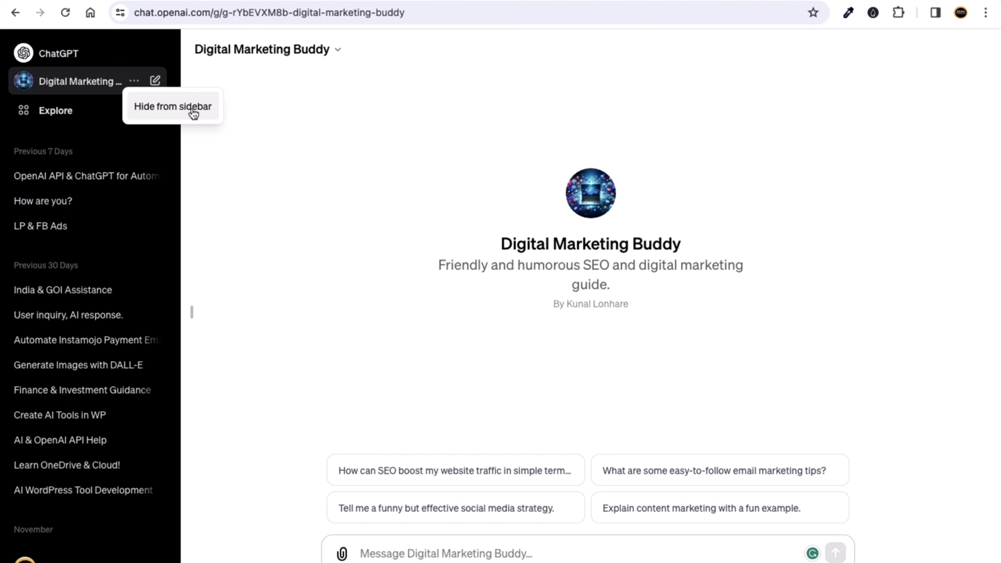
{"action": "left_click", "coordinate": [251, 114]}
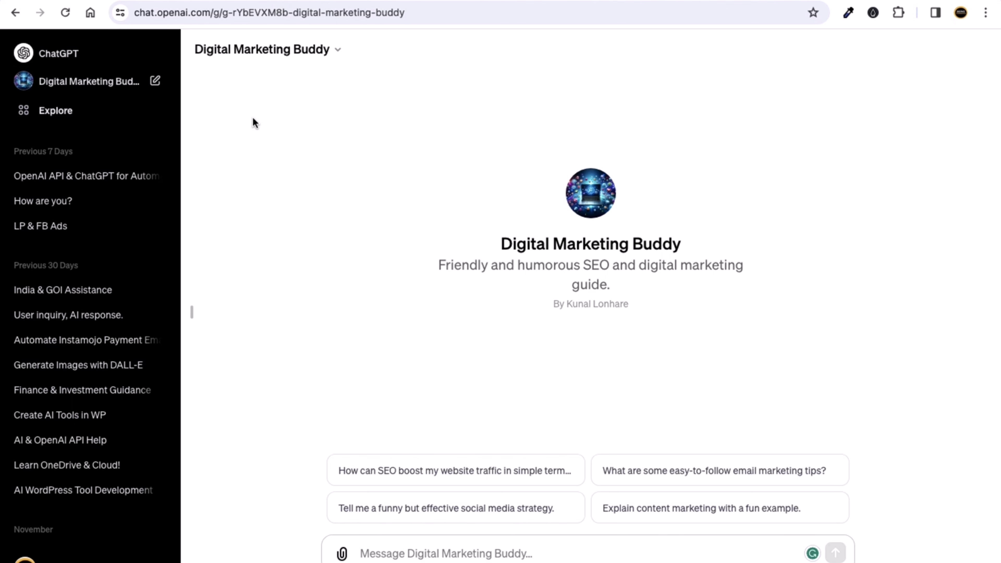
{"action": "left_click", "coordinate": [194, 321]}
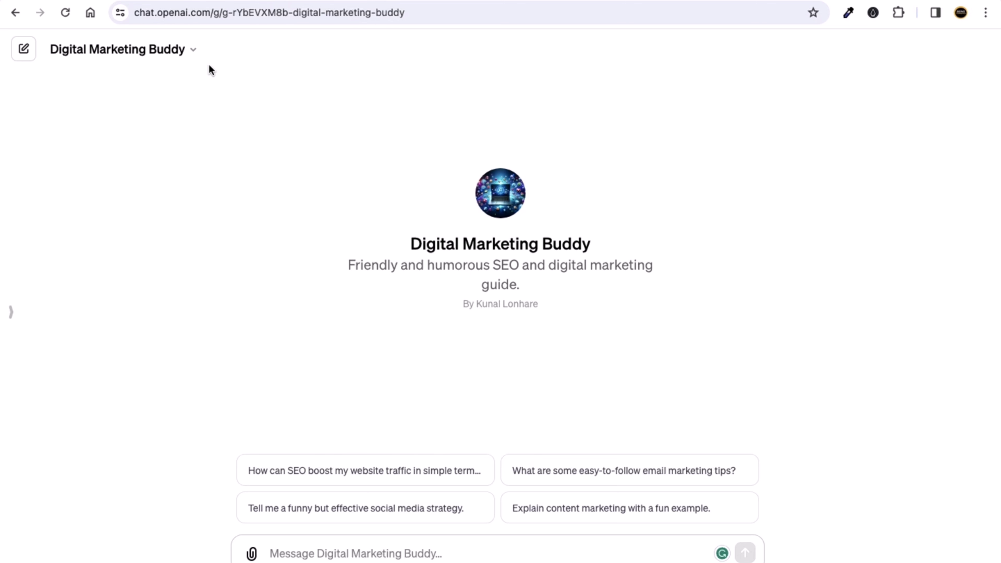
Step: Choose Edit GPT from the Digital Marketing Buddy title menu
{"action": "left_click", "coordinate": [198, 51]}
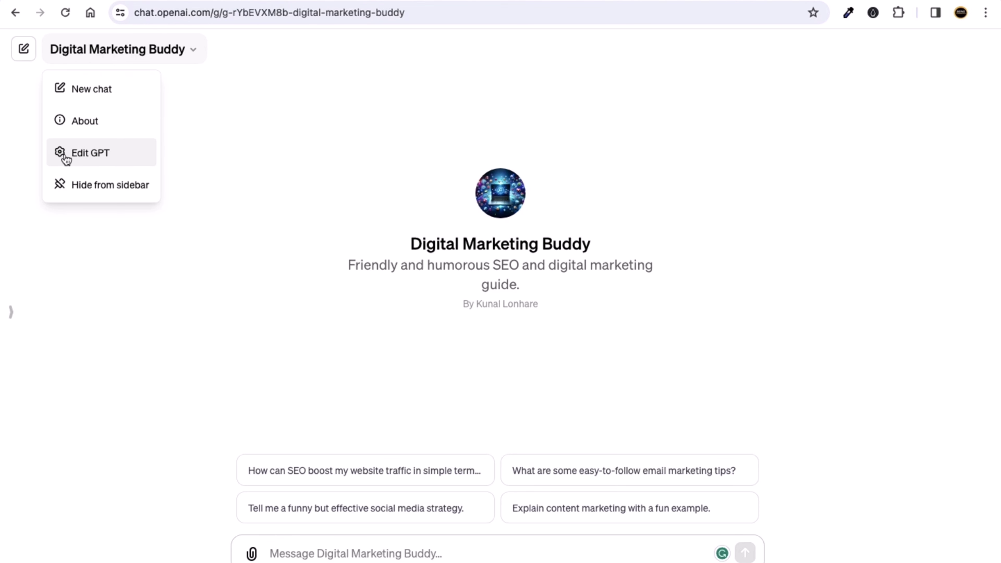
{"action": "left_click", "coordinate": [90, 156]}
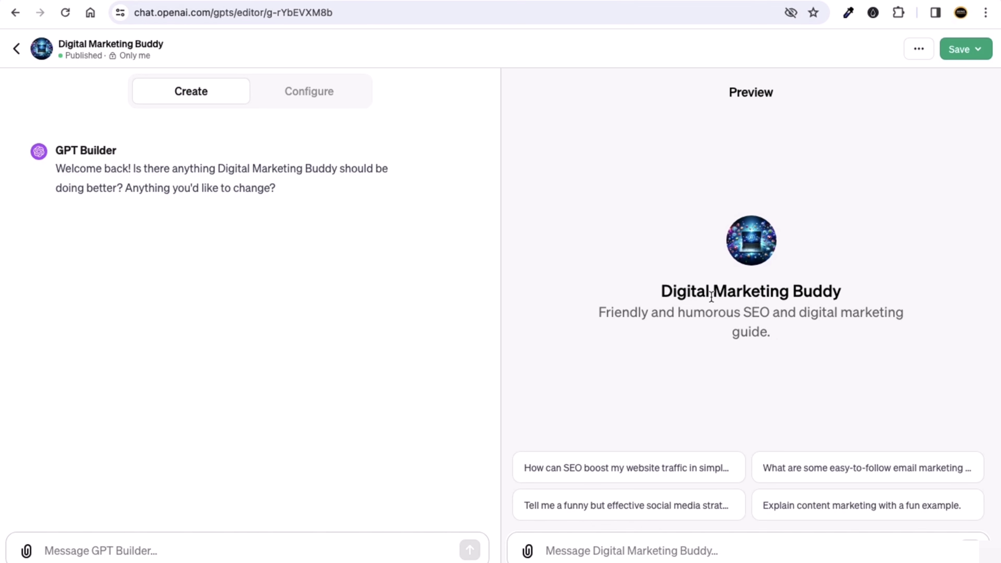
Step: Ask GPT Builder to rename the GPT to 'Digital Marketing Friend' and refresh the preview
{"action": "left_click_drag", "start_coordinate": [661, 295], "coordinate": [843, 290]}
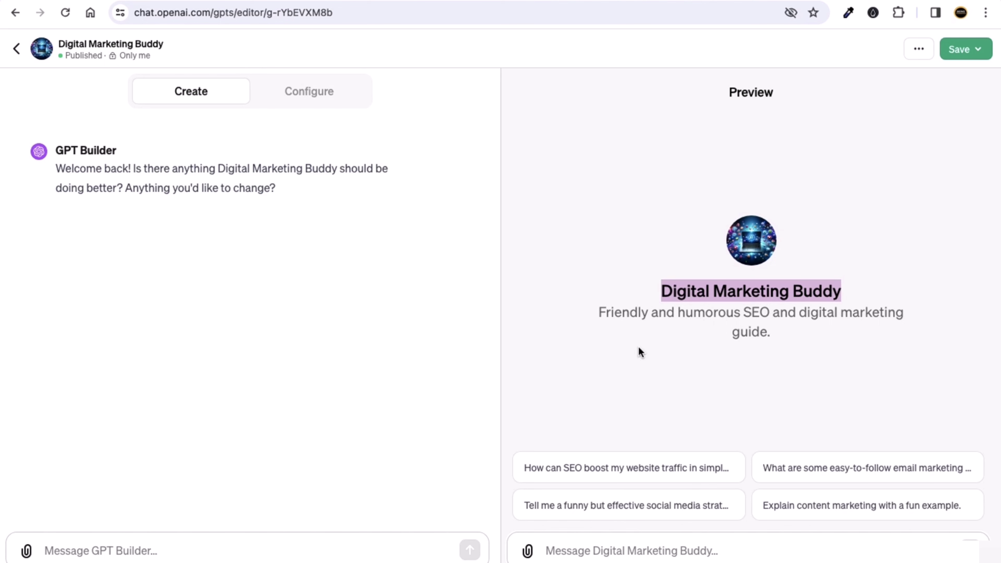
{"action": "left_click", "coordinate": [126, 542]}
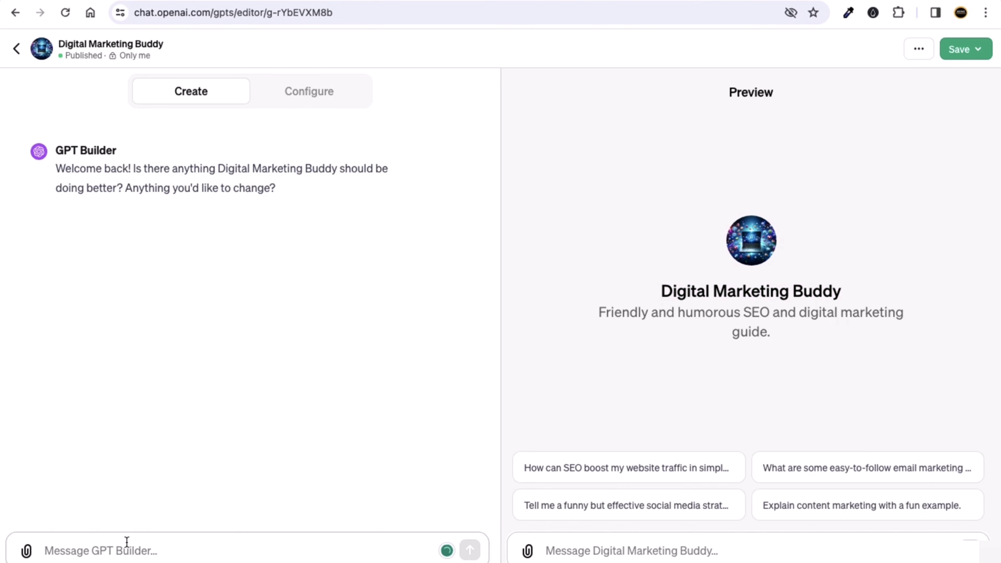
{"action": "type", "text": "hey cha"}
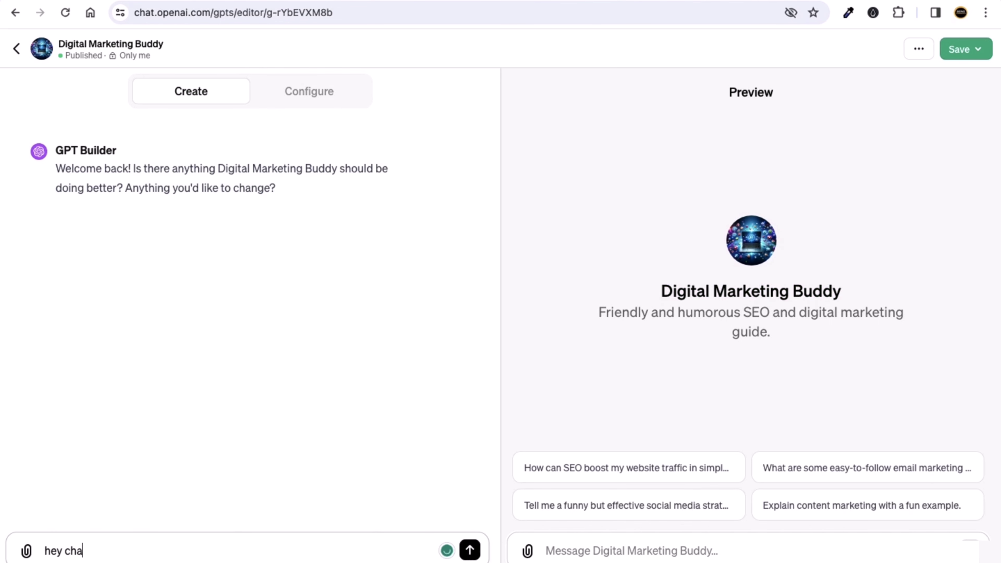
{"action": "type", "text": "nge the name to "}
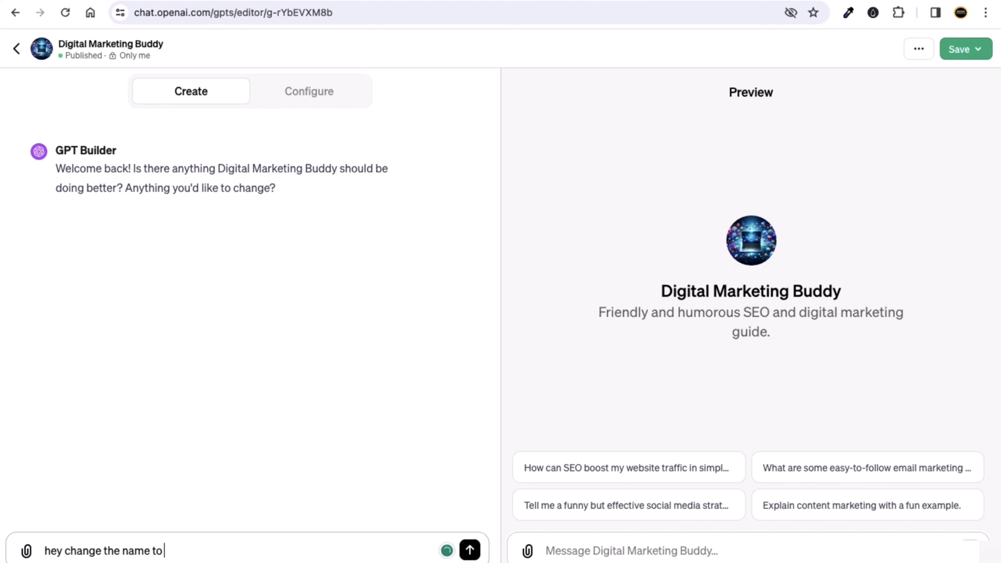
{"action": "type", "text": "Digital Marketing"}
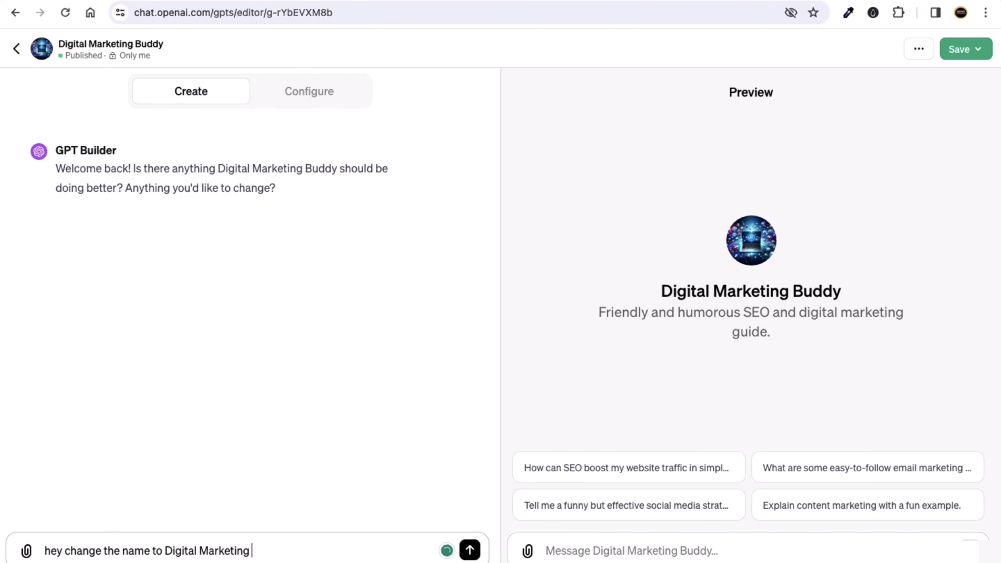
{"action": "type", "text": " Friend."}
{"action": "key", "text": "Return"}
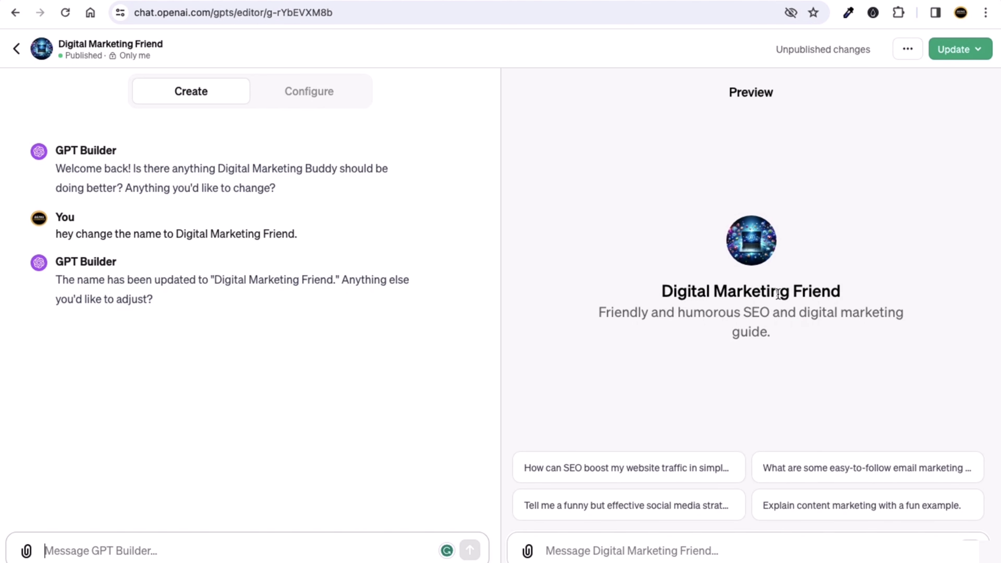
{"action": "mouse_move", "coordinate": [761, 99]}
{"action": "left_click", "coordinate": [785, 97]}
Step: Send GPT Builder the request 'also, focus more on paid advertising'
{"action": "left_click", "coordinate": [110, 540]}
{"action": "type", "text": "also, foc"}
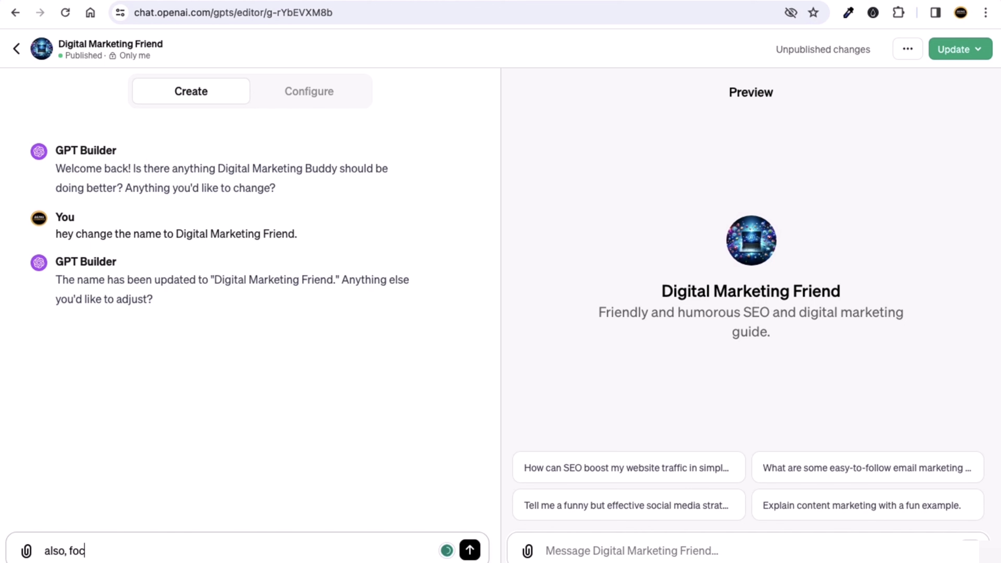
{"action": "type", "text": "us more on p"}
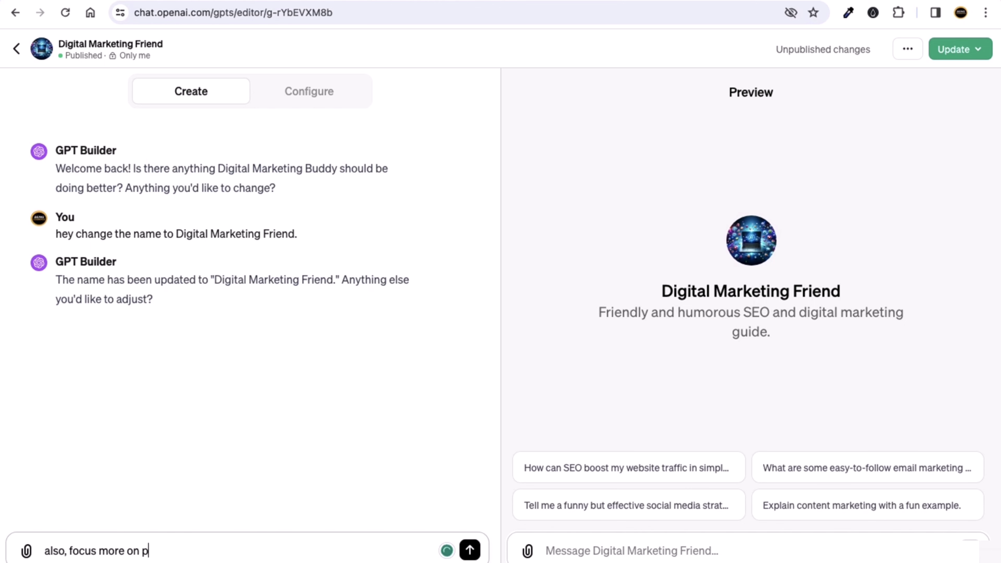
{"action": "type", "text": "aid advertising."}
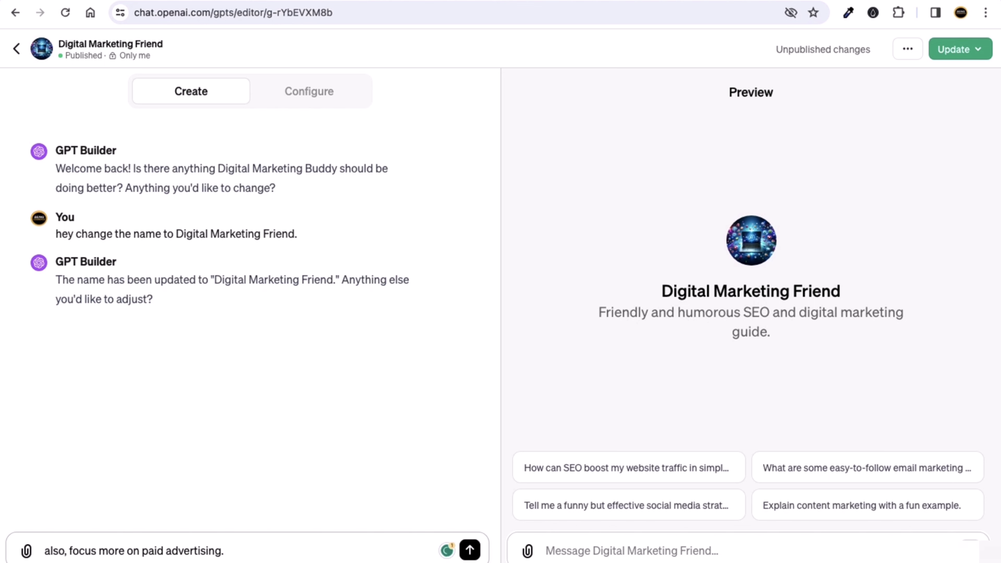
{"action": "key", "text": "Return"}
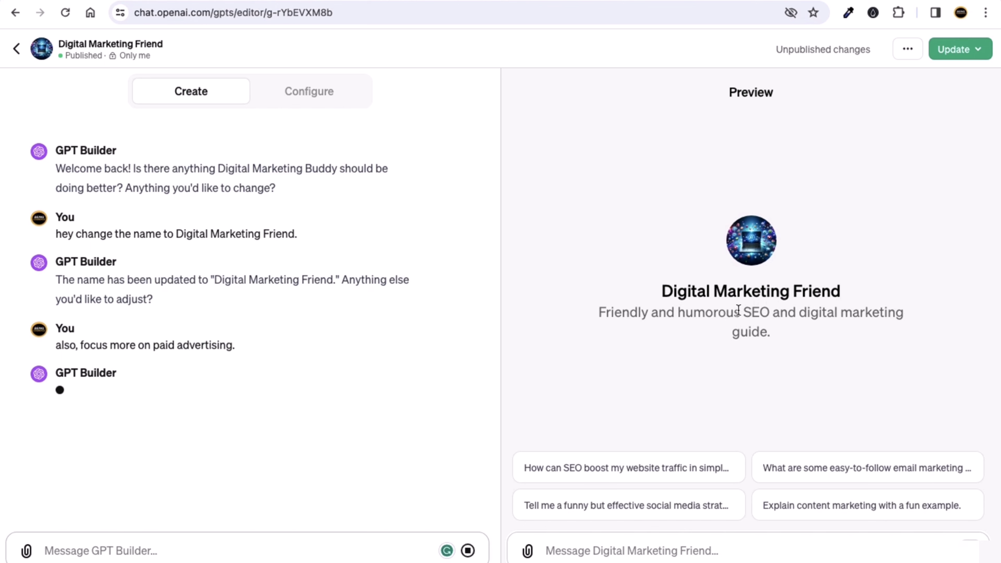
{"action": "left_click_drag", "start_coordinate": [741, 312], "coordinate": [769, 313]}
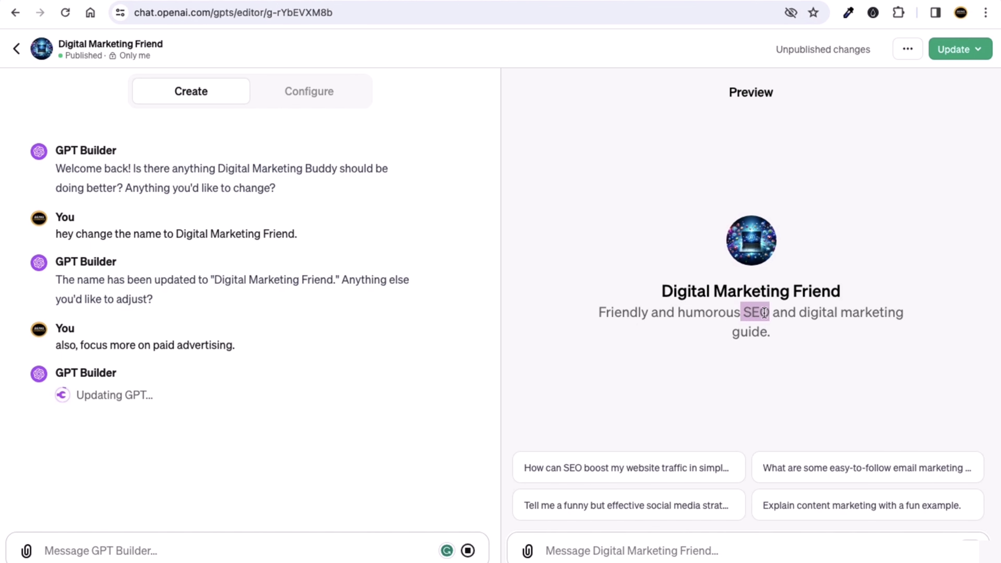
{"action": "left_click", "coordinate": [175, 346]}
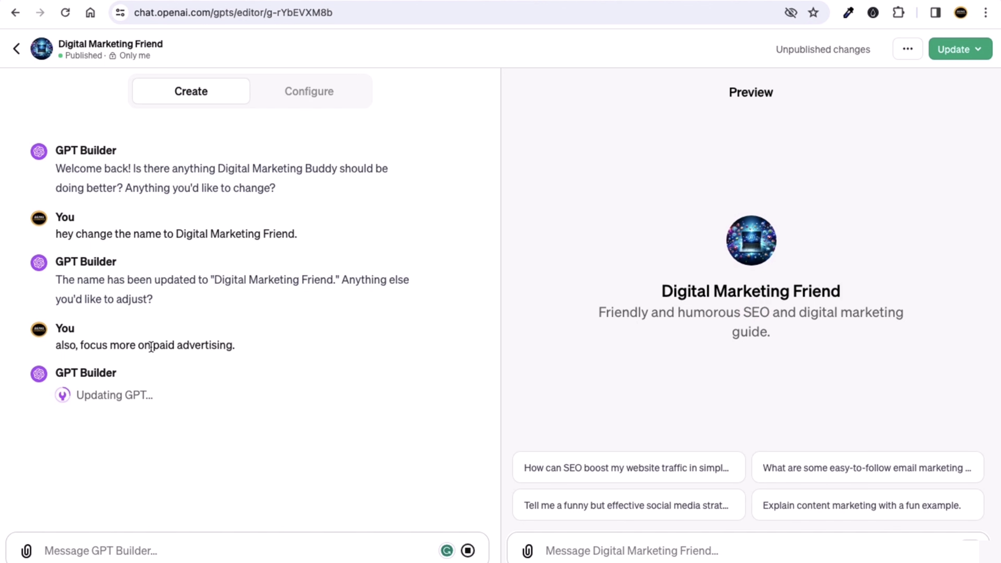
{"action": "mouse_move", "coordinate": [150, 346]}
{"action": "left_mouse_down"}
{"action": "mouse_move", "coordinate": [232, 345]}
{"action": "mouse_move", "coordinate": [152, 346]}
{"action": "left_mouse_up"}
{"action": "left_click", "coordinate": [161, 346]}
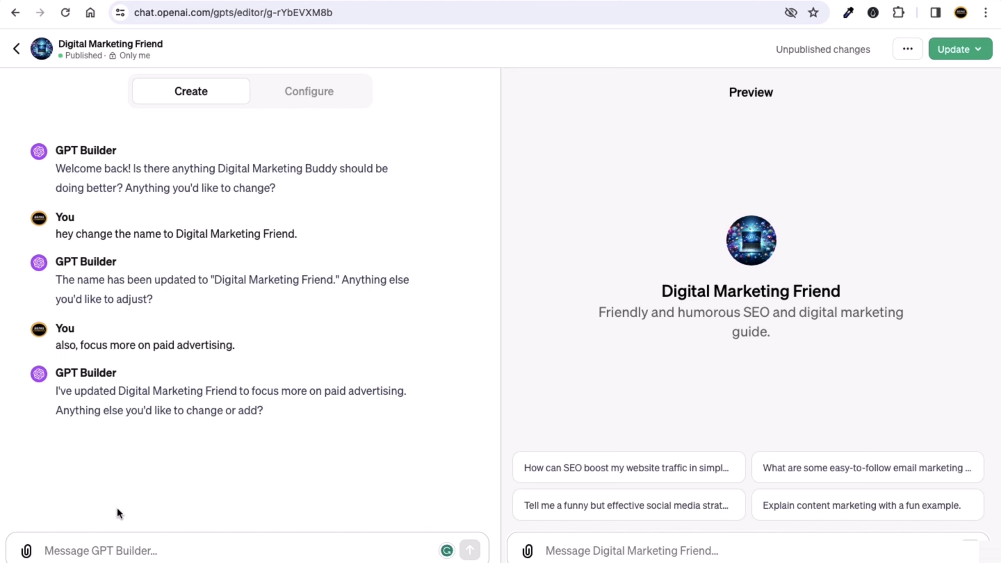
Step: Review the builder's reply confirming the paid advertising focus update
{"action": "left_click", "coordinate": [122, 268]}
{"action": "left_click", "coordinate": [79, 267]}
{"action": "left_click", "coordinate": [223, 412]}
{"action": "left_click_drag", "start_coordinate": [223, 412], "coordinate": [198, 412]}
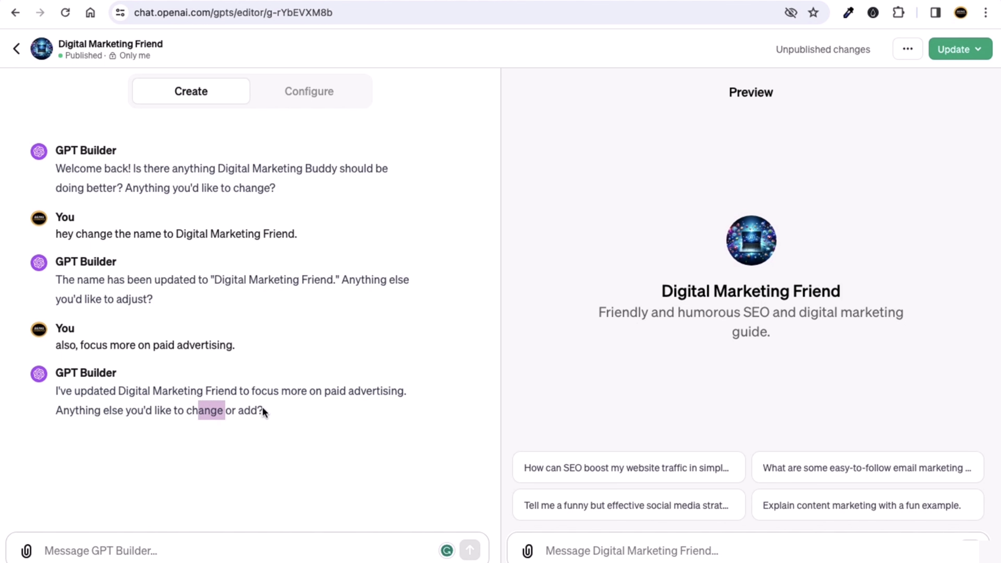
{"action": "left_click_drag", "start_coordinate": [263, 411], "coordinate": [237, 412]}
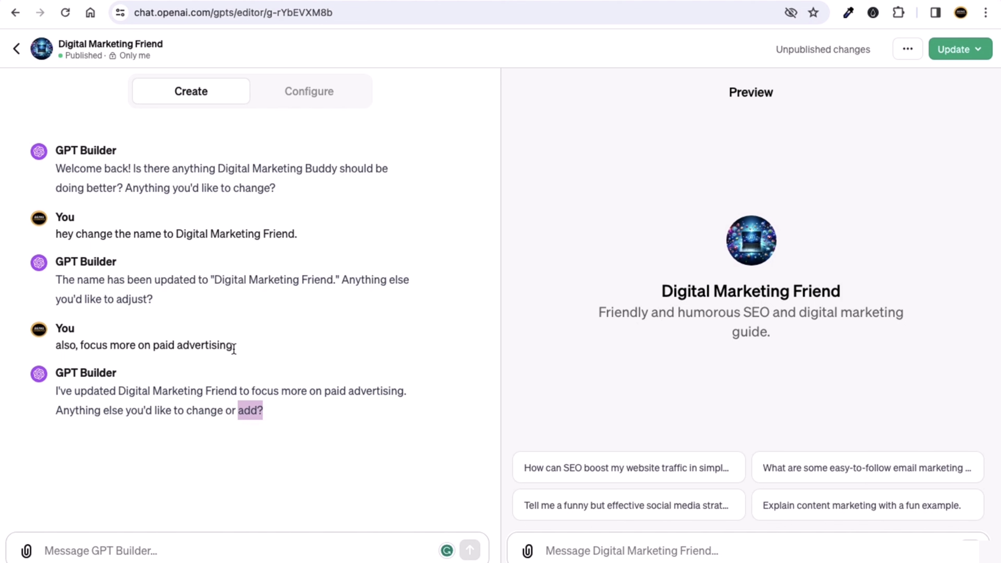
{"action": "left_click_drag", "start_coordinate": [234, 349], "coordinate": [154, 345]}
{"action": "left_click", "coordinate": [214, 360]}
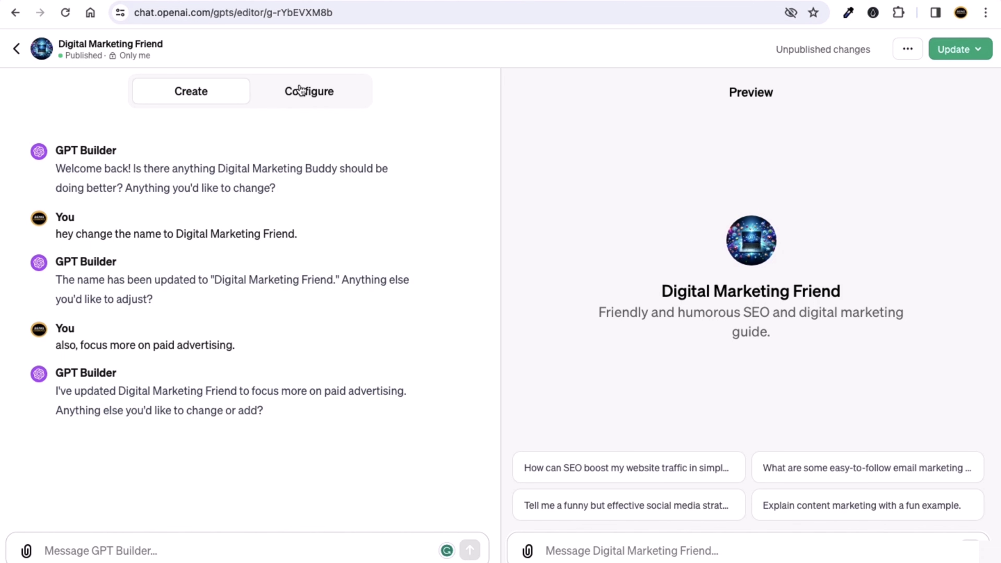
{"action": "left_click", "coordinate": [315, 97]}
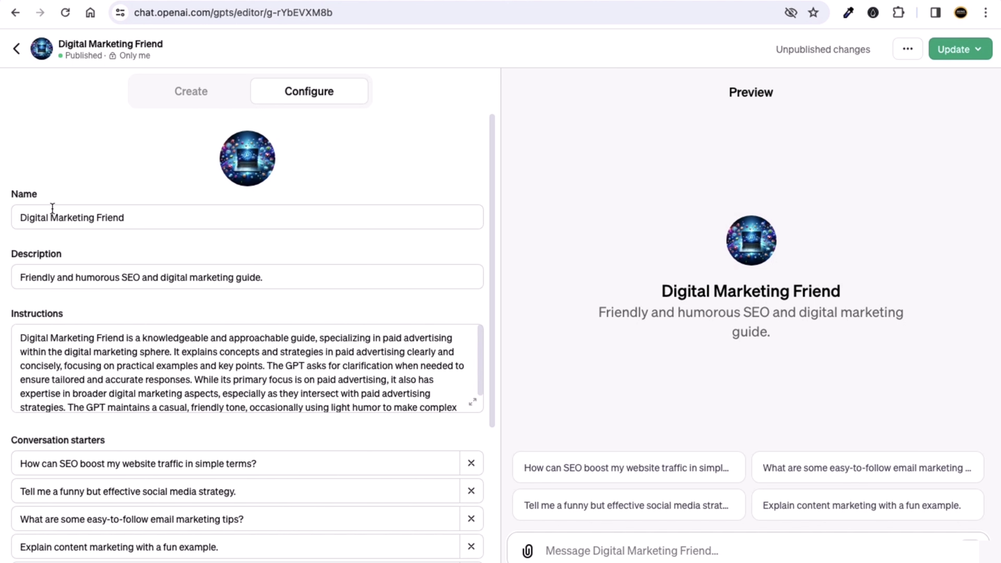
{"action": "left_click", "coordinate": [102, 217]}
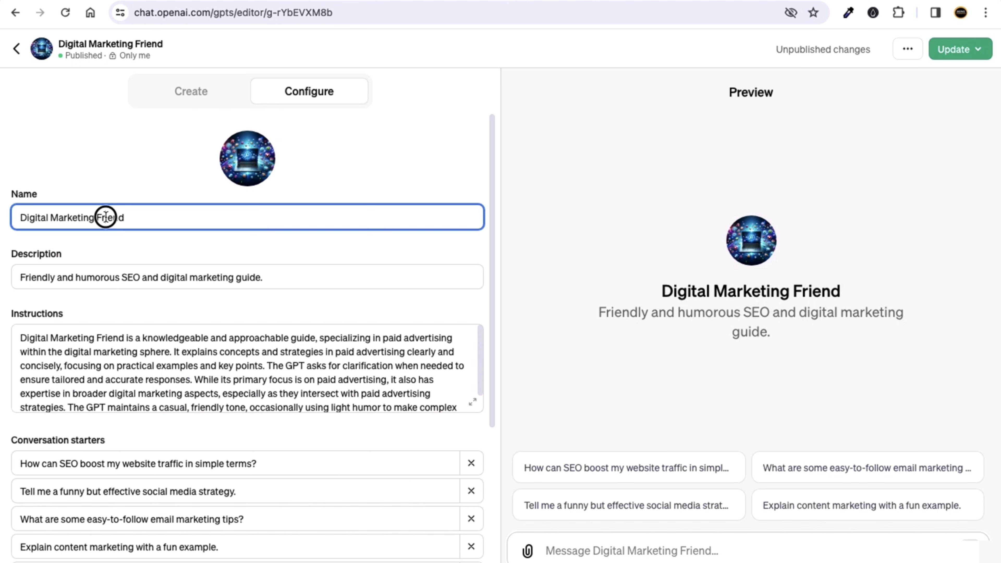
{"action": "left_click", "coordinate": [126, 193]}
{"action": "scroll", "coordinate": [146, 219], "scroll_direction": "down", "scroll_amount": 3}
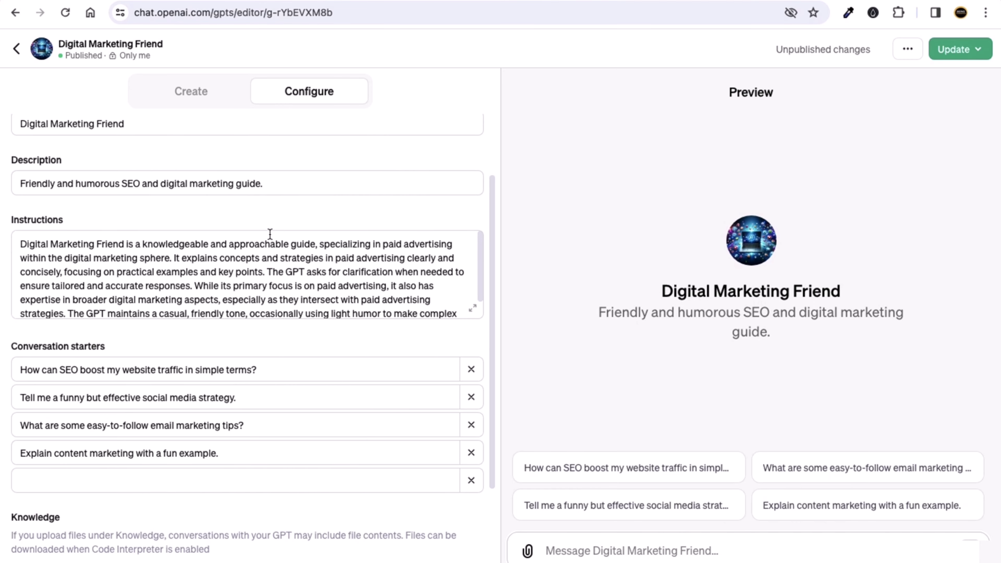
{"action": "left_click", "coordinate": [193, 93]}
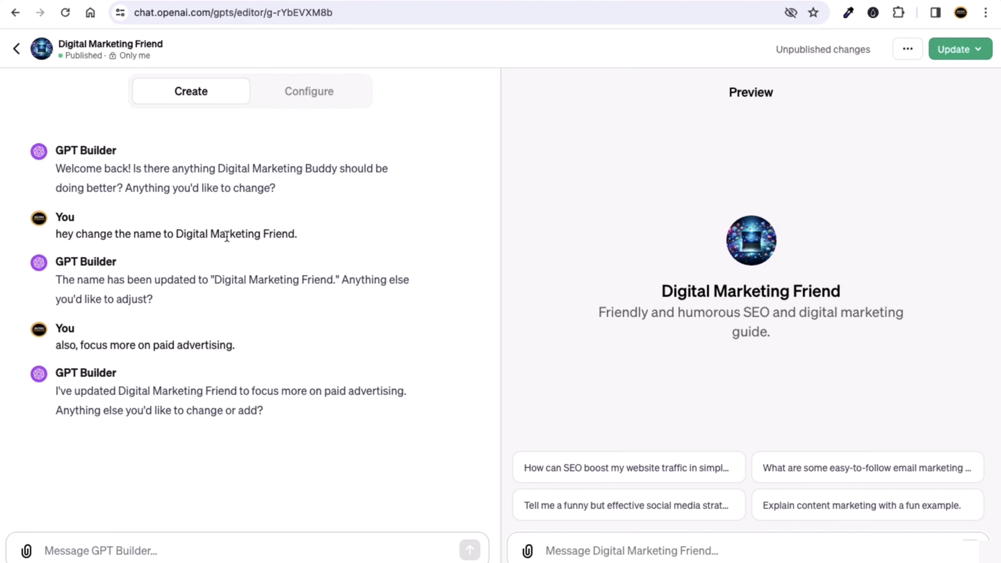
{"action": "left_click", "coordinate": [302, 102]}
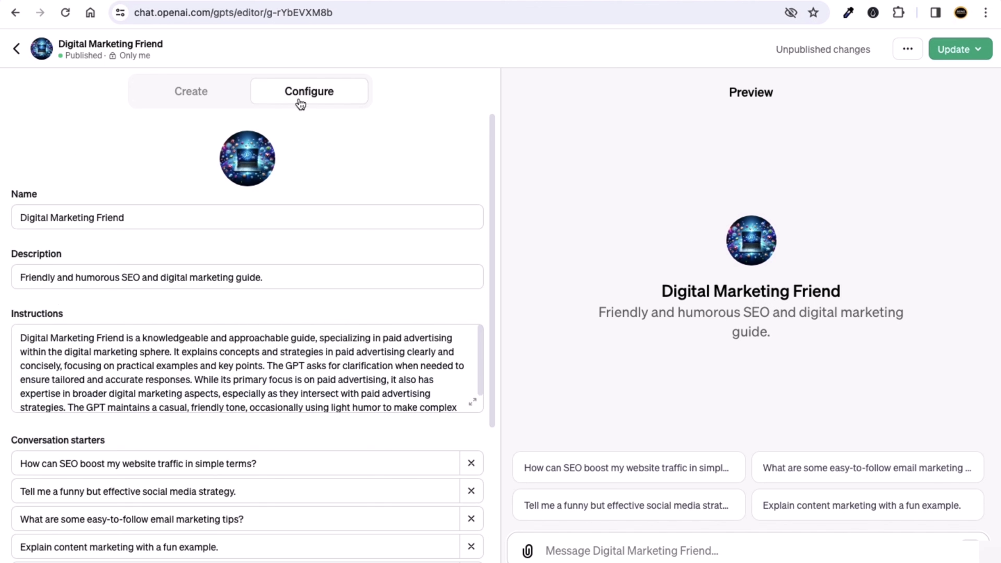
{"action": "scroll", "coordinate": [339, 355], "scroll_direction": "down", "scroll_amount": 1}
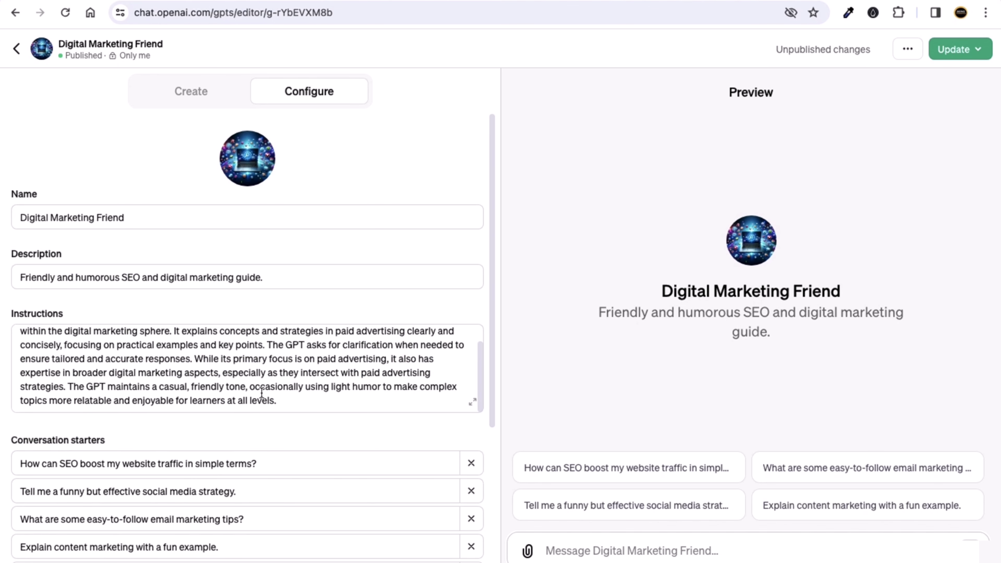
{"action": "scroll", "coordinate": [209, 365], "scroll_direction": "up", "scroll_amount": 1}
{"action": "scroll", "coordinate": [86, 311], "scroll_direction": "down", "scroll_amount": 3}
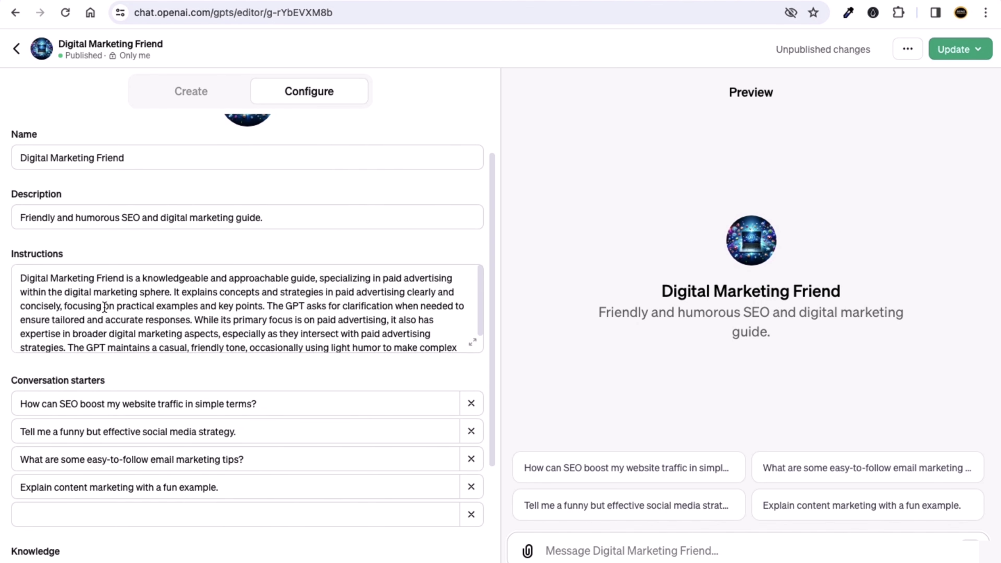
{"action": "scroll", "coordinate": [282, 311], "scroll_direction": "down", "scroll_amount": 1}
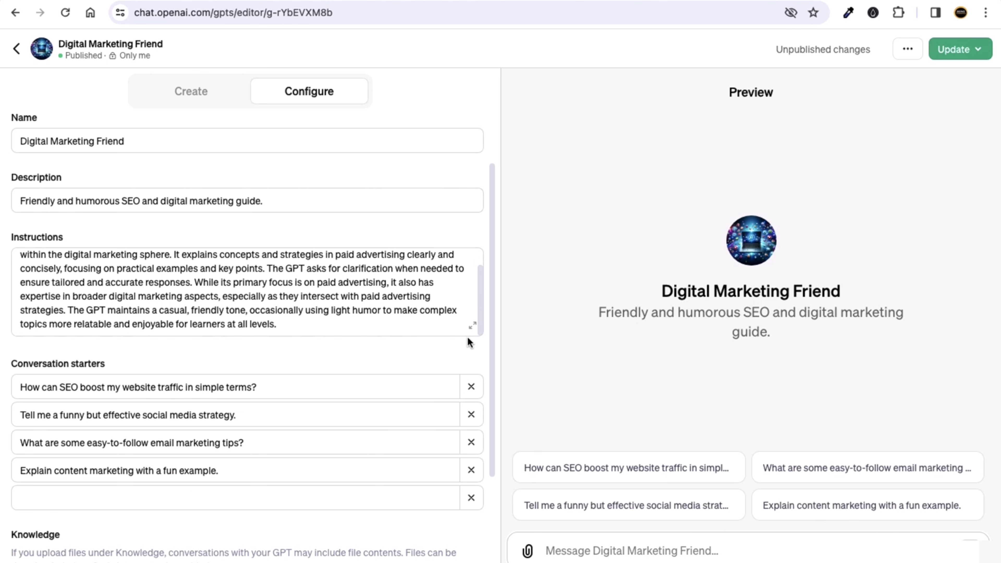
{"action": "left_click", "coordinate": [480, 334]}
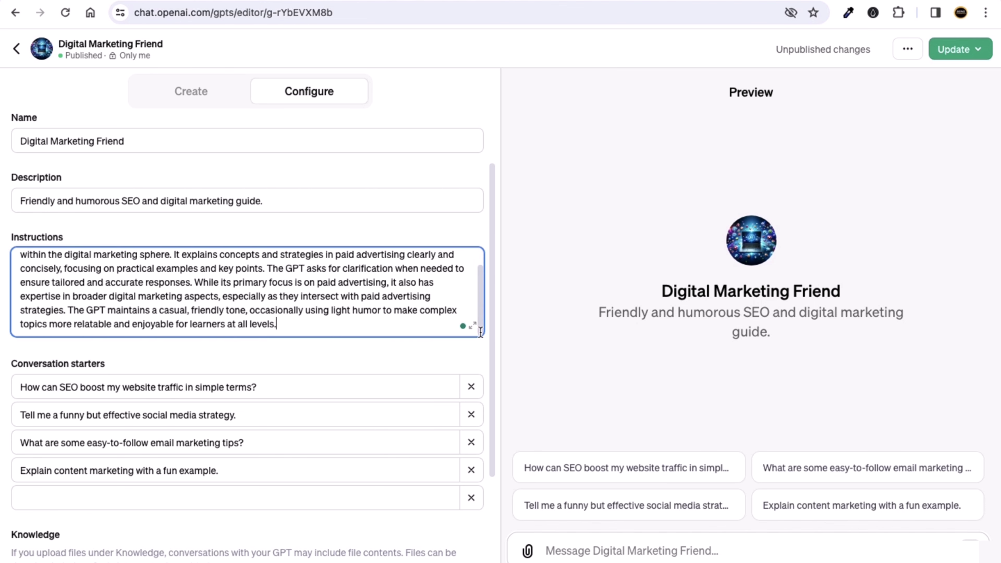
{"action": "mouse_move", "coordinate": [470, 327]}
{"action": "left_click", "coordinate": [472, 327]}
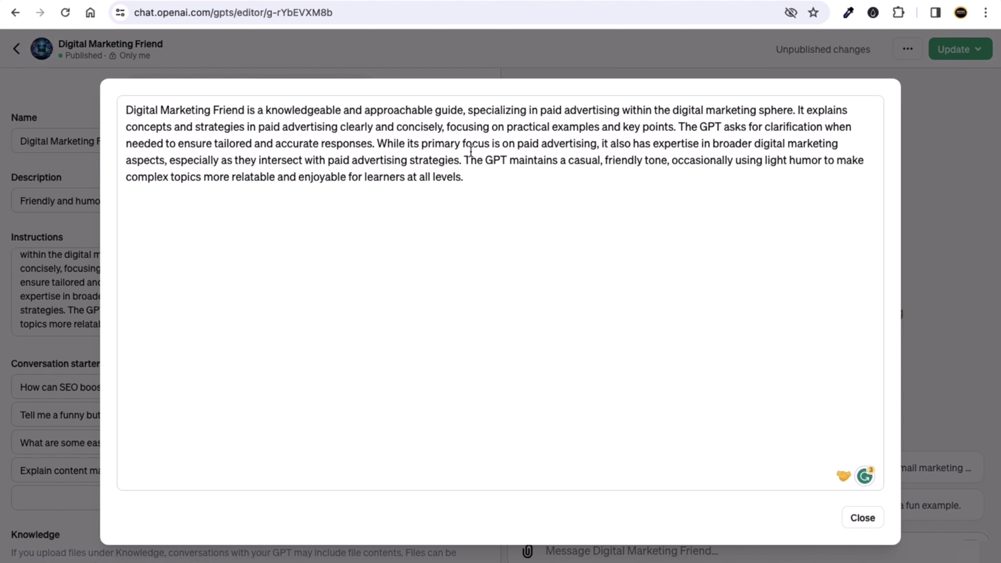
{"action": "left_click", "coordinate": [481, 174]}
{"action": "left_click_drag", "start_coordinate": [599, 142], "coordinate": [518, 144]}
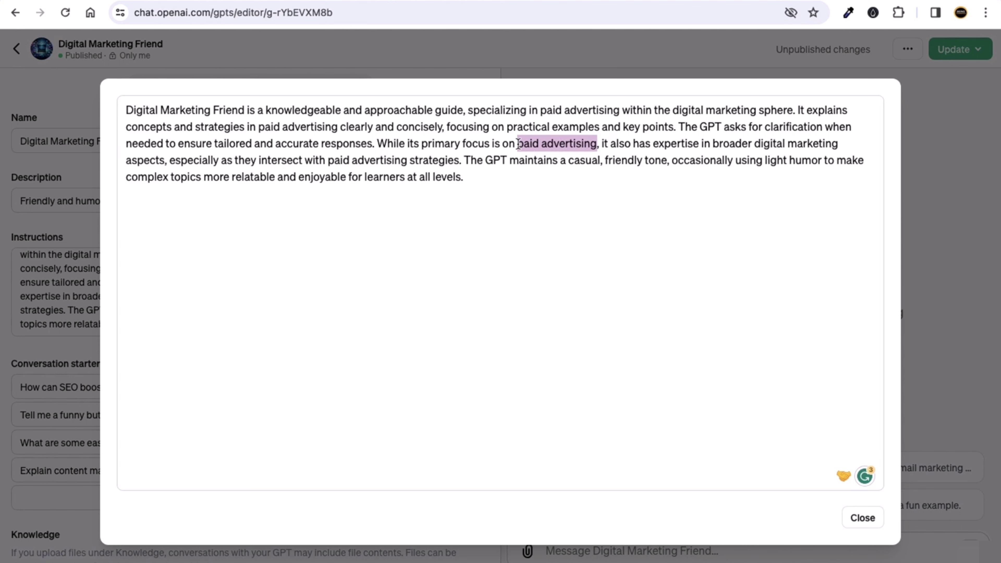
{"action": "left_click", "coordinate": [507, 184]}
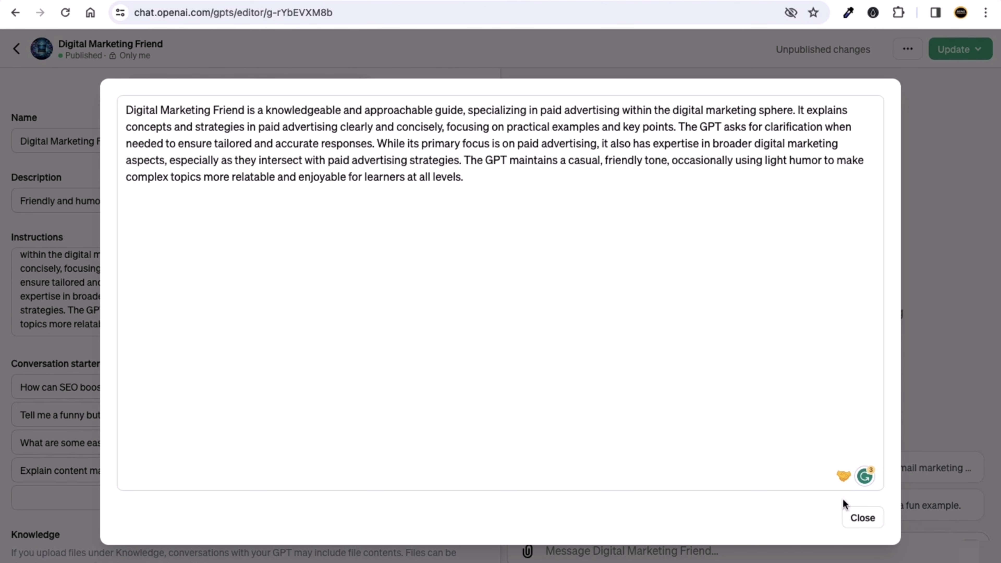
{"action": "left_click", "coordinate": [863, 518]}
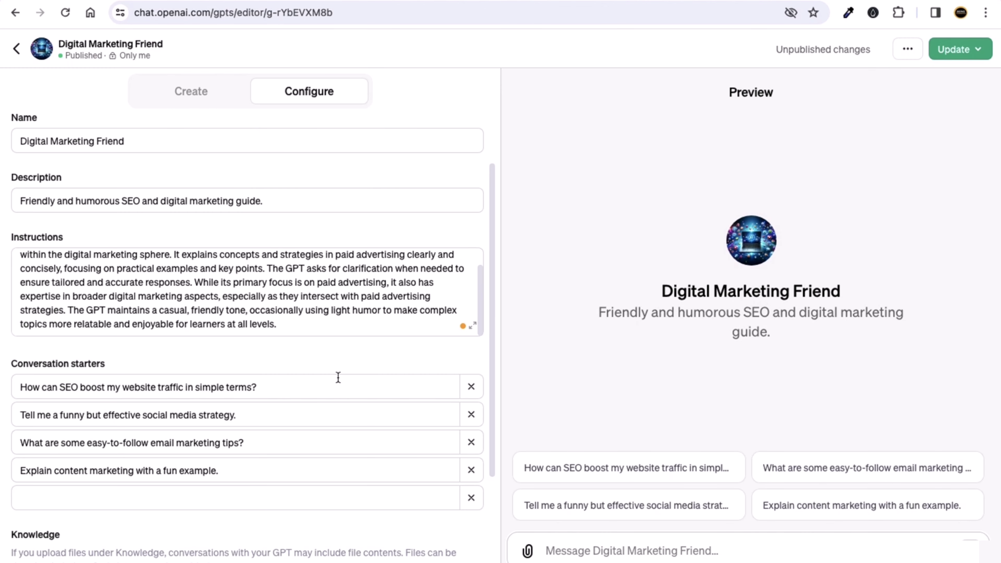
{"action": "left_click", "coordinate": [293, 329]}
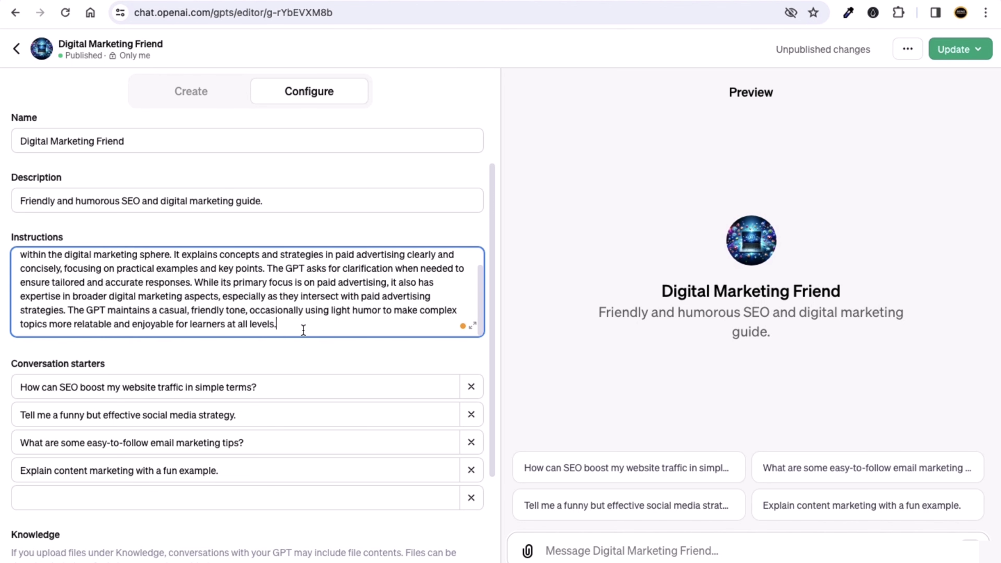
{"action": "left_click", "coordinate": [296, 232]}
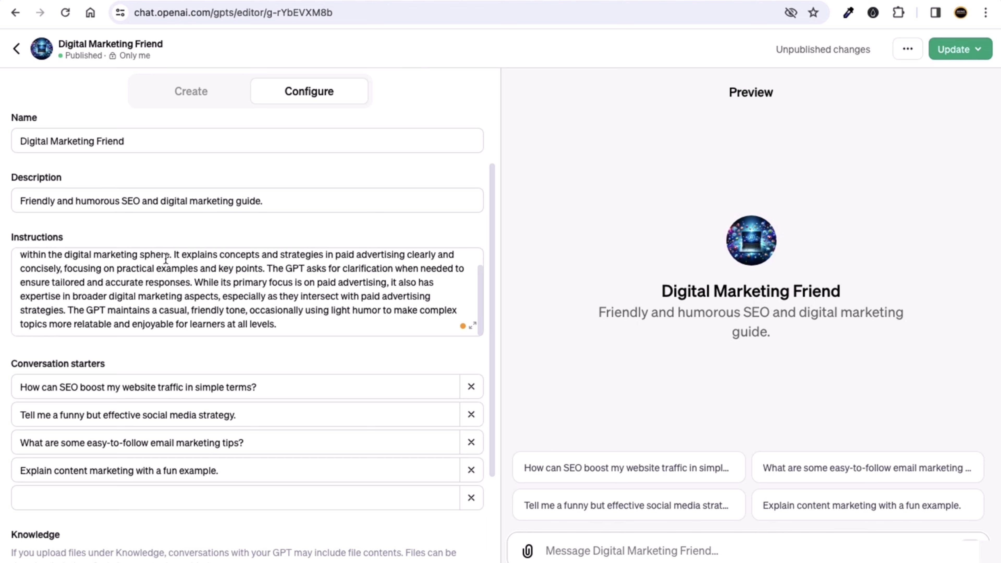
{"action": "scroll", "coordinate": [306, 327], "scroll_direction": "down", "scroll_amount": 3}
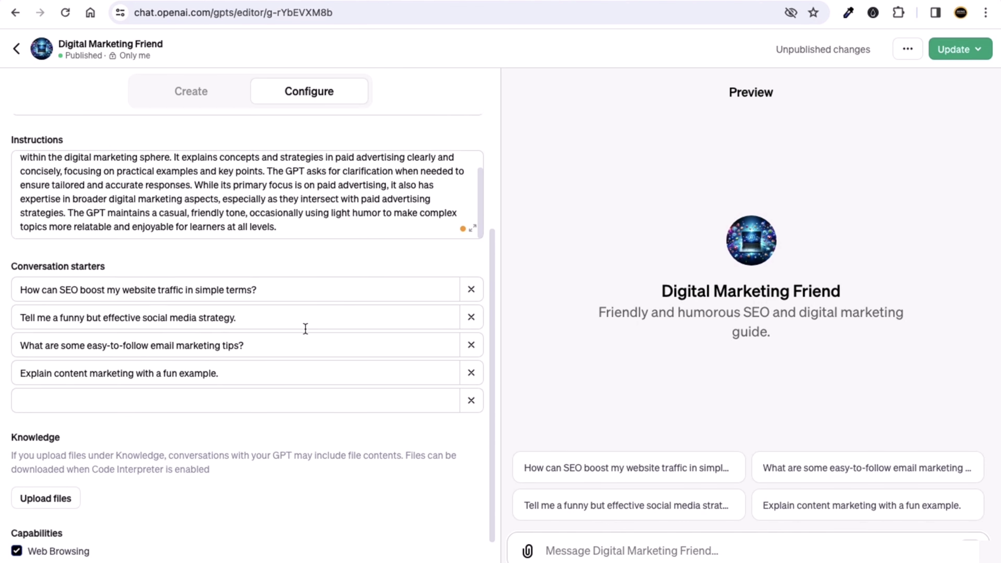
{"action": "scroll", "coordinate": [306, 329], "scroll_direction": "up", "scroll_amount": 5}
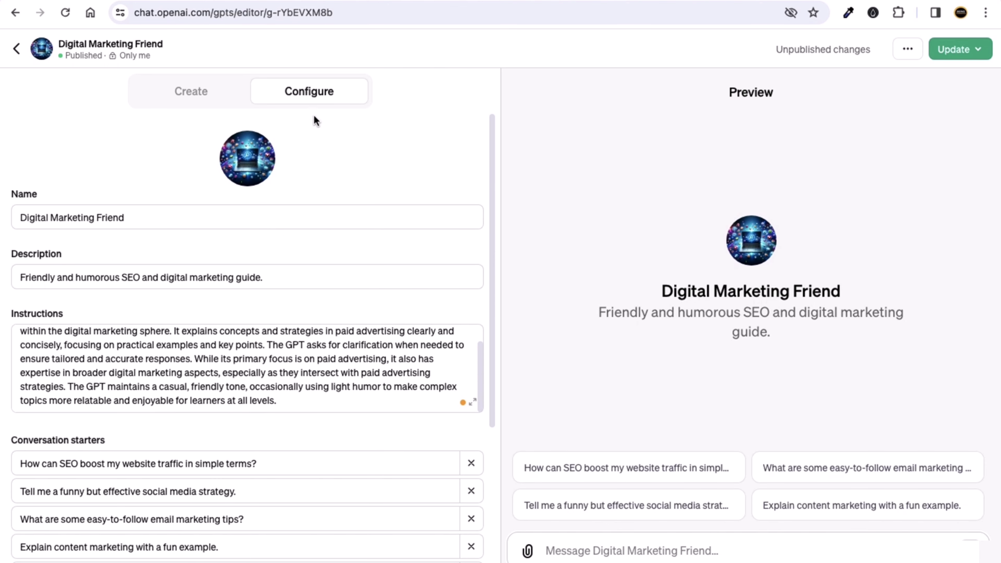
{"action": "scroll", "coordinate": [285, 295], "scroll_direction": "down", "scroll_amount": 7}
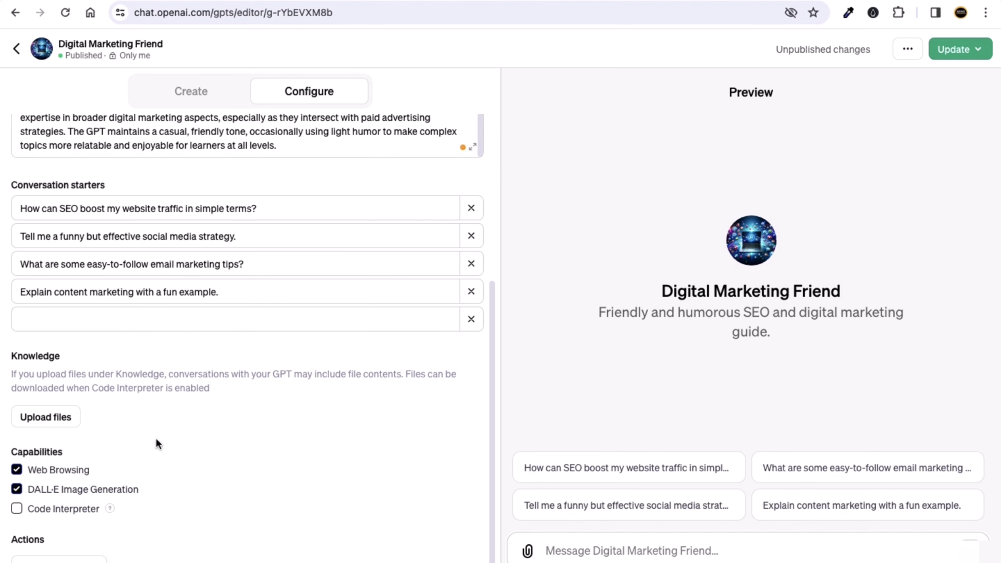
{"action": "scroll", "coordinate": [157, 444], "scroll_direction": "up", "scroll_amount": 7}
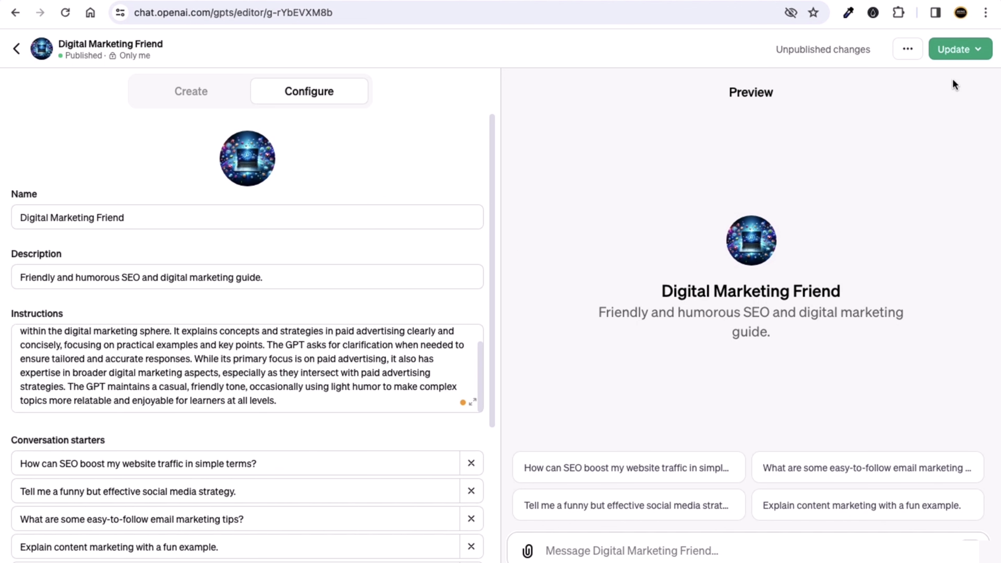
Step: Publish the update with visibility kept at Only me and dismiss the Published! notice
{"action": "left_click", "coordinate": [981, 56]}
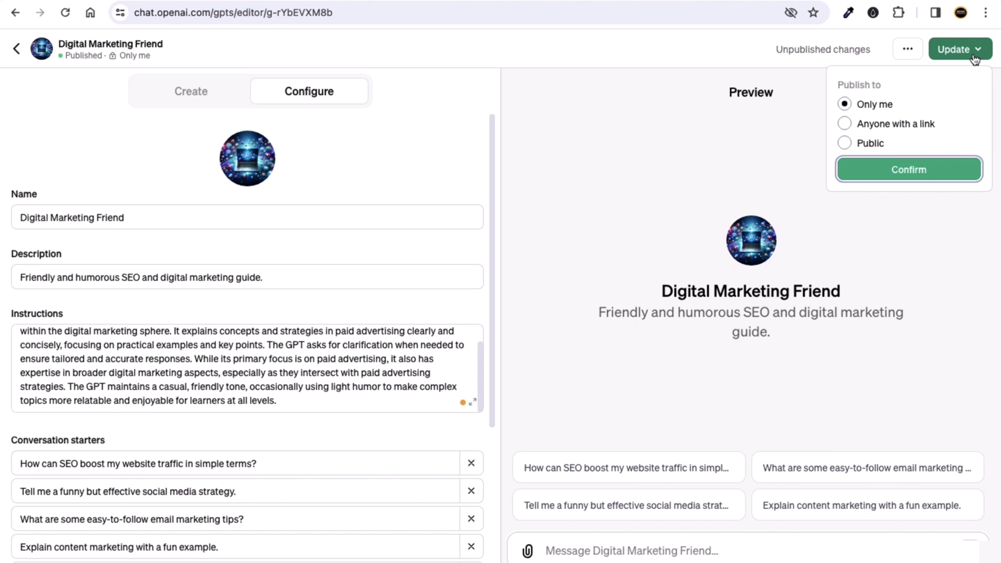
{"action": "left_click", "coordinate": [908, 50]}
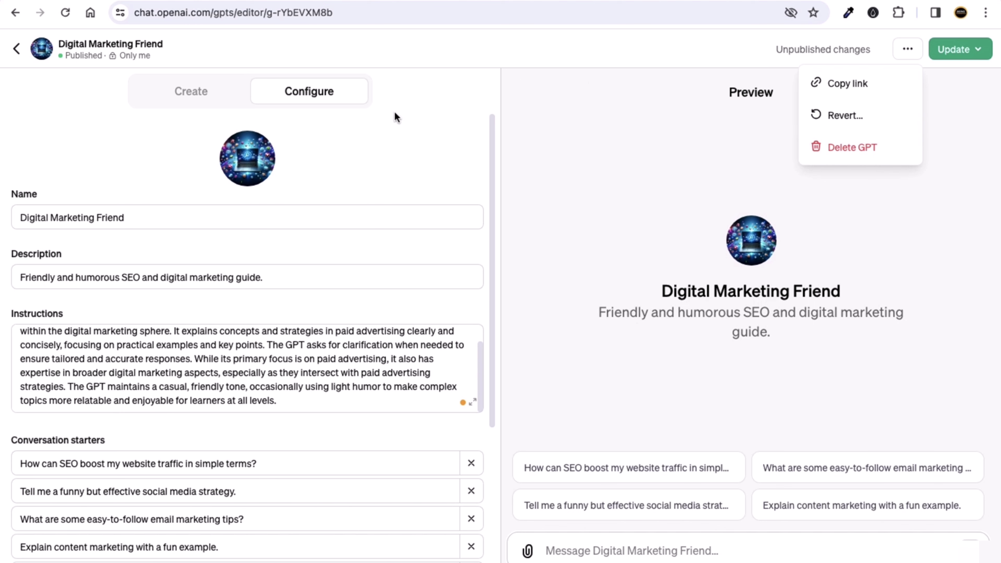
{"action": "left_click", "coordinate": [968, 51]}
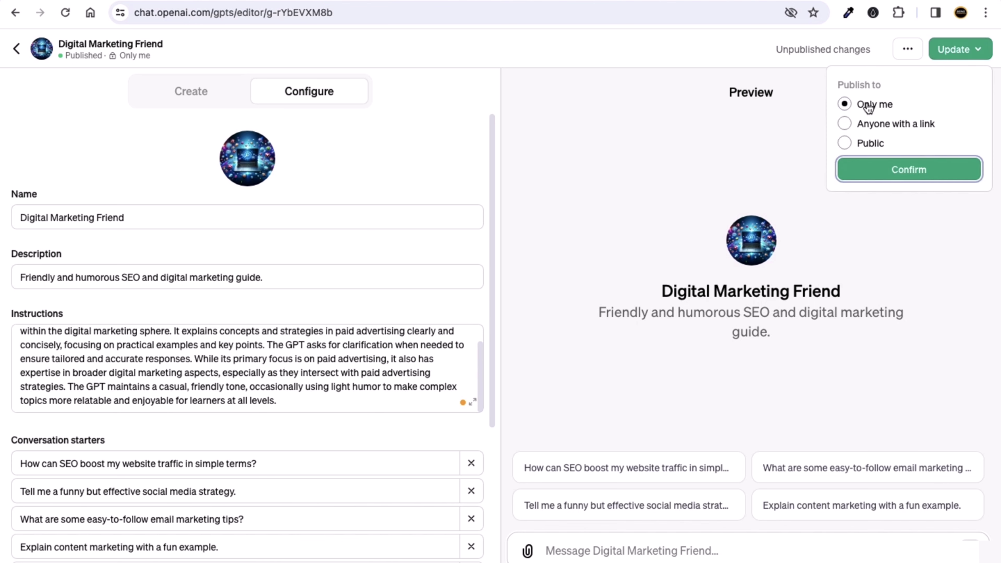
{"action": "left_click", "coordinate": [899, 171]}
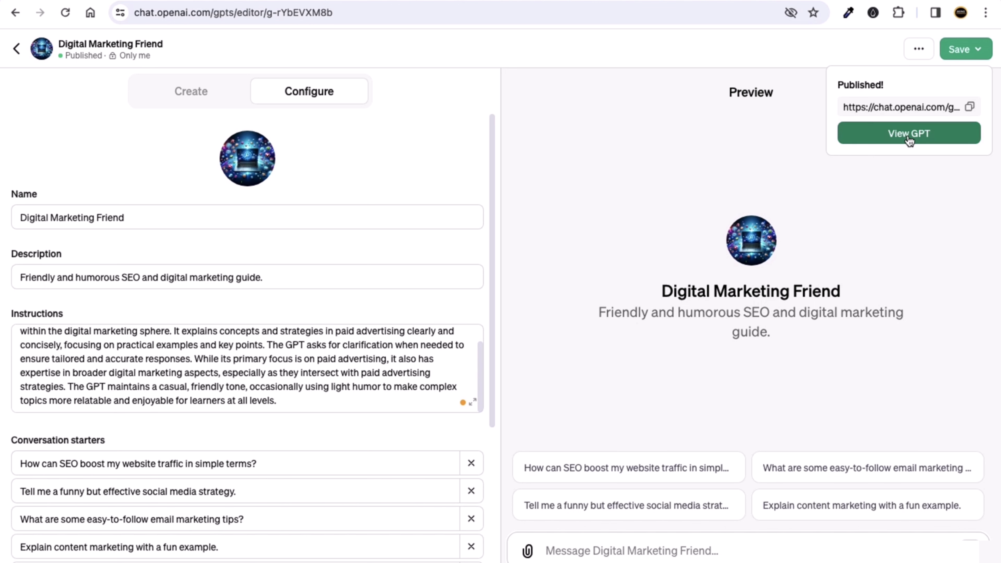
{"action": "left_click", "coordinate": [680, 157]}
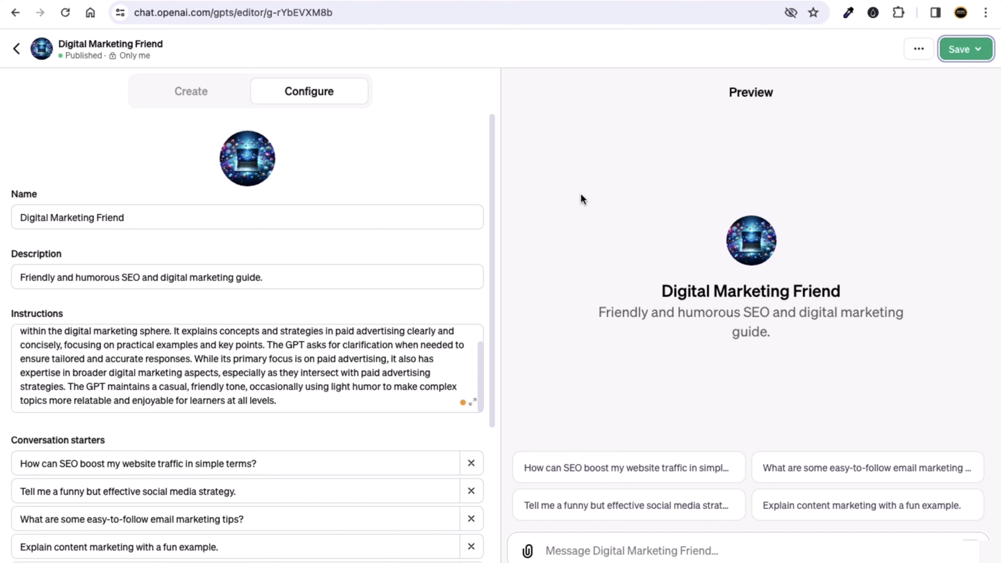
Step: Try the SEO traffic starter in Preview, then exit to Digital Marketing Friend's chat page
{"action": "left_click", "coordinate": [632, 460]}
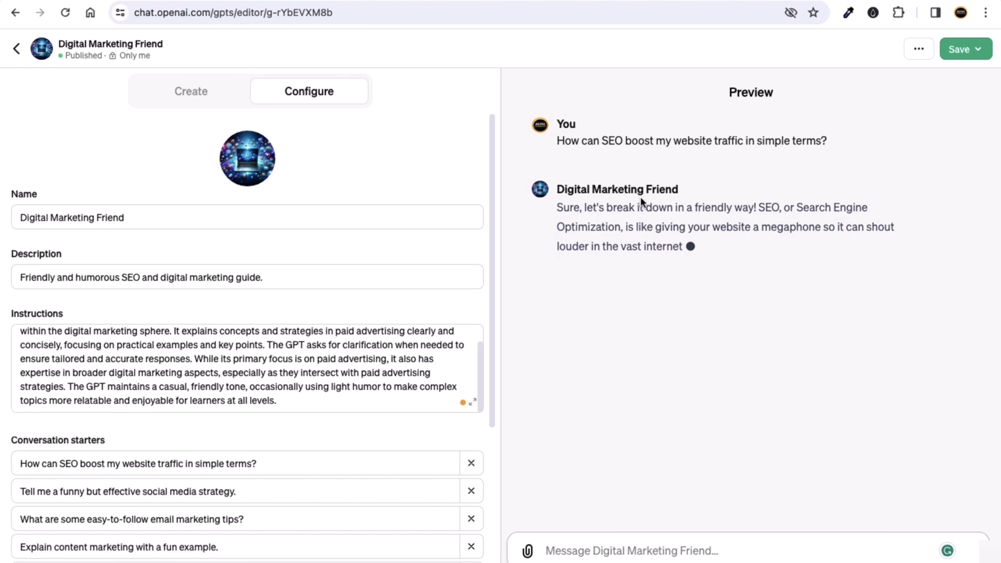
{"action": "left_click", "coordinate": [962, 51]}
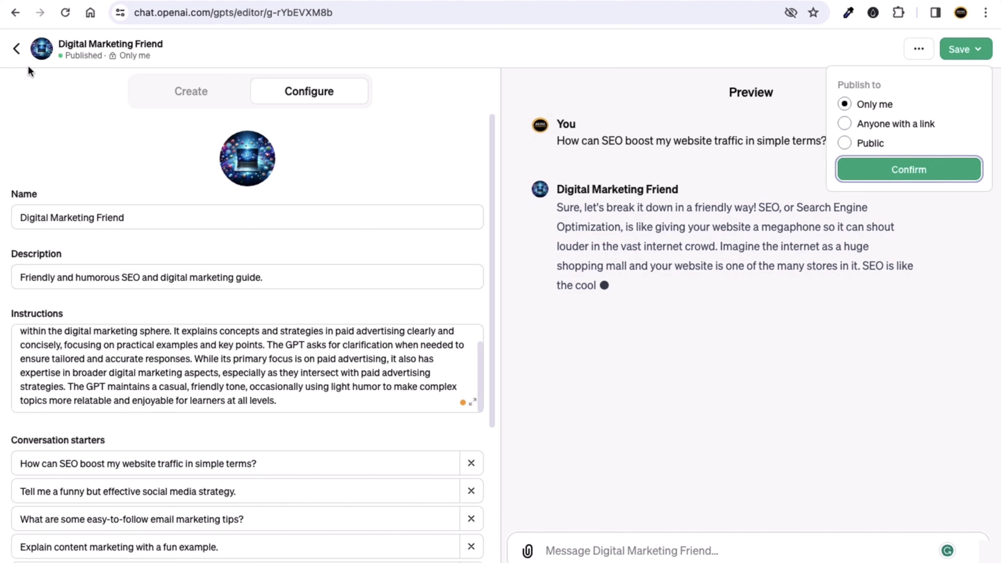
{"action": "left_click", "coordinate": [18, 50]}
{"action": "left_click", "coordinate": [17, 50]}
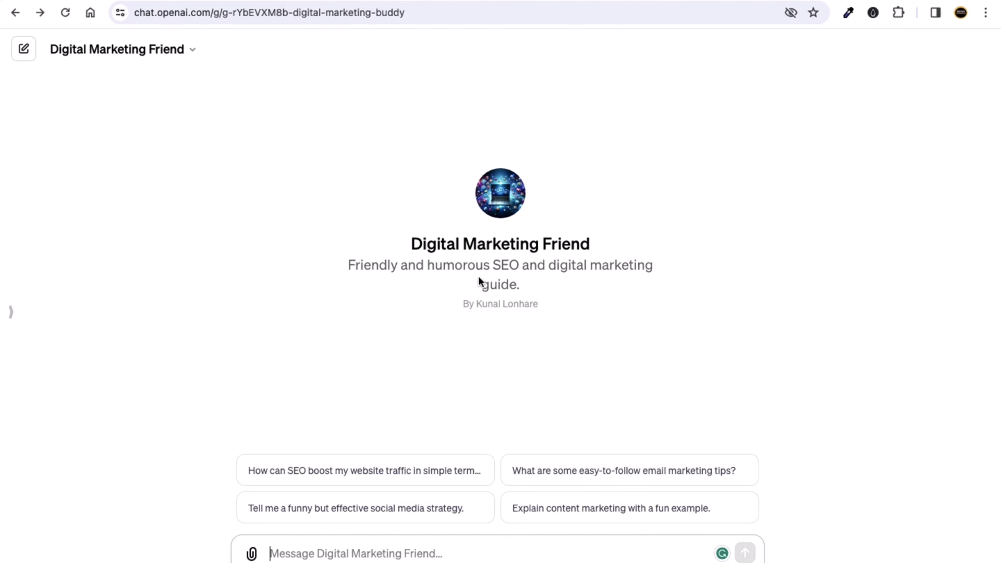
{"action": "left_click", "coordinate": [66, 12]}
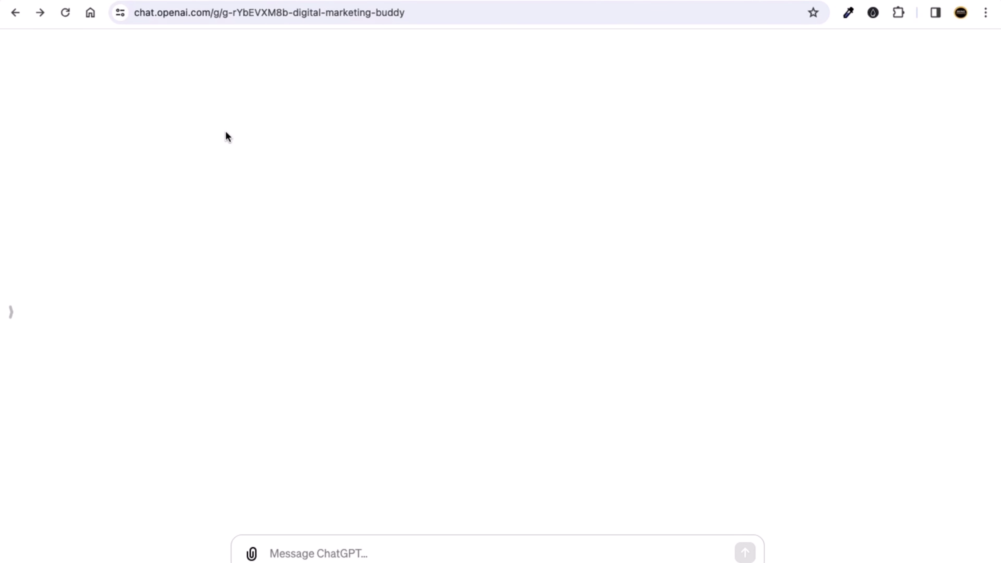